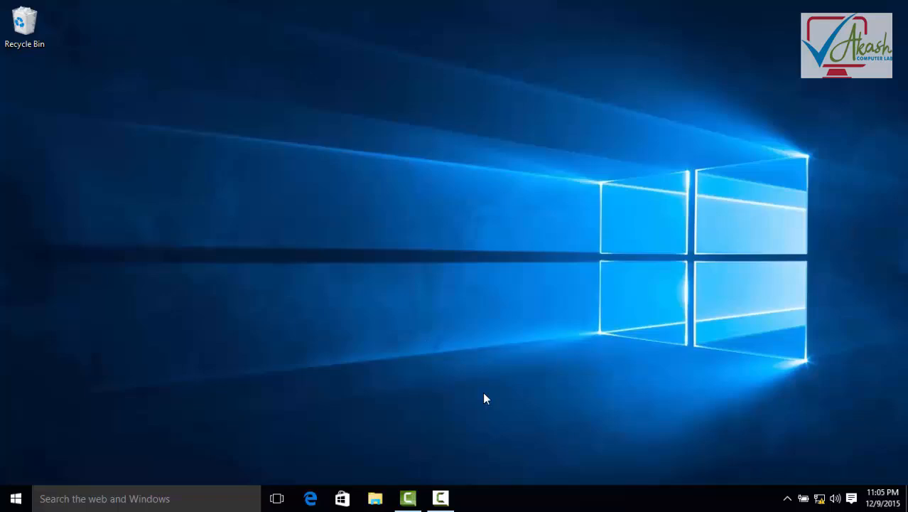
Open the advanced sharing settings of the Network and Sharing Center from the Network location in File Explorer
left_click(384, 500)
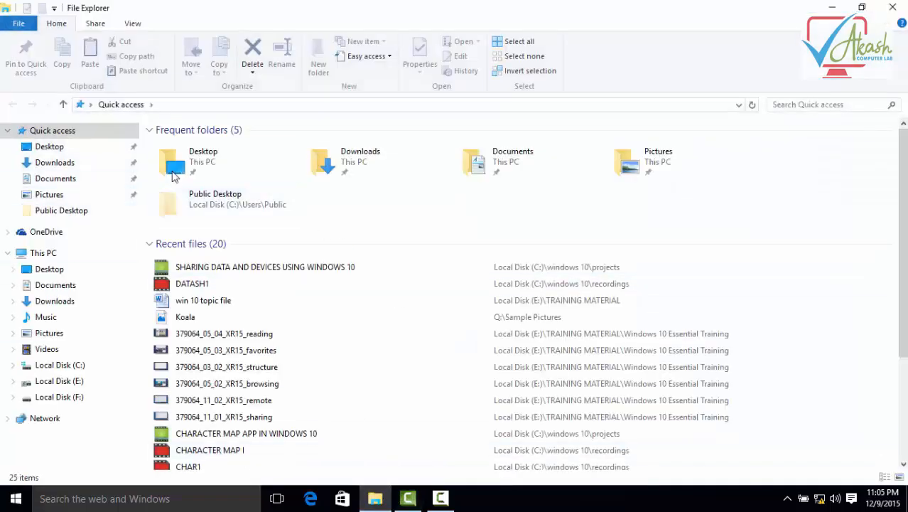
left_click(48, 254)
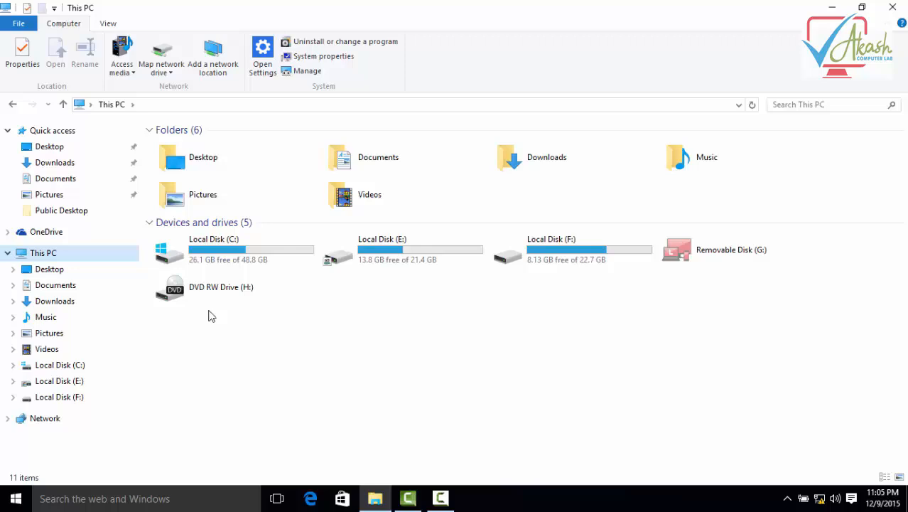
left_click(44, 419)
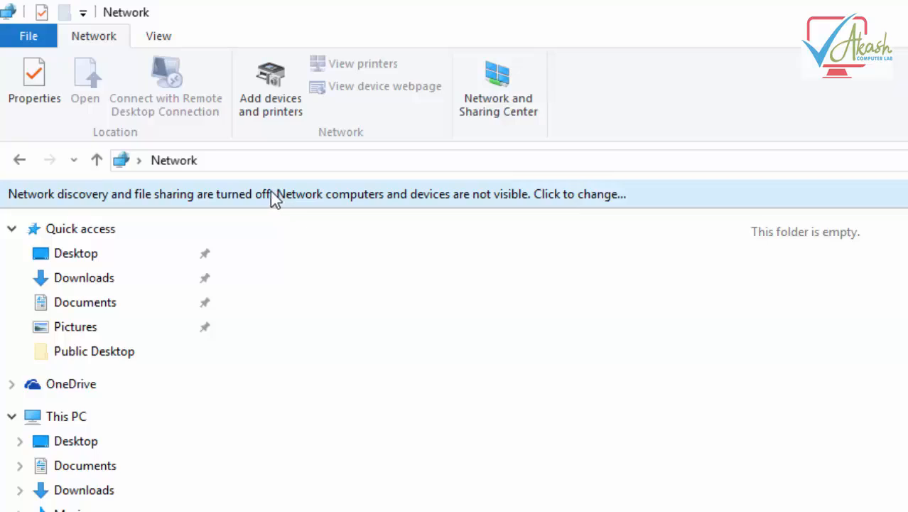
left_click(270, 192)
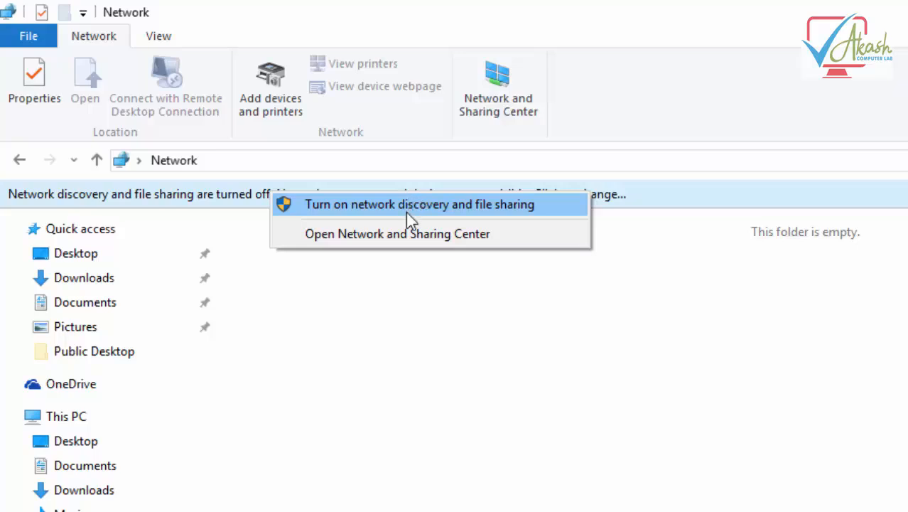
left_click(448, 240)
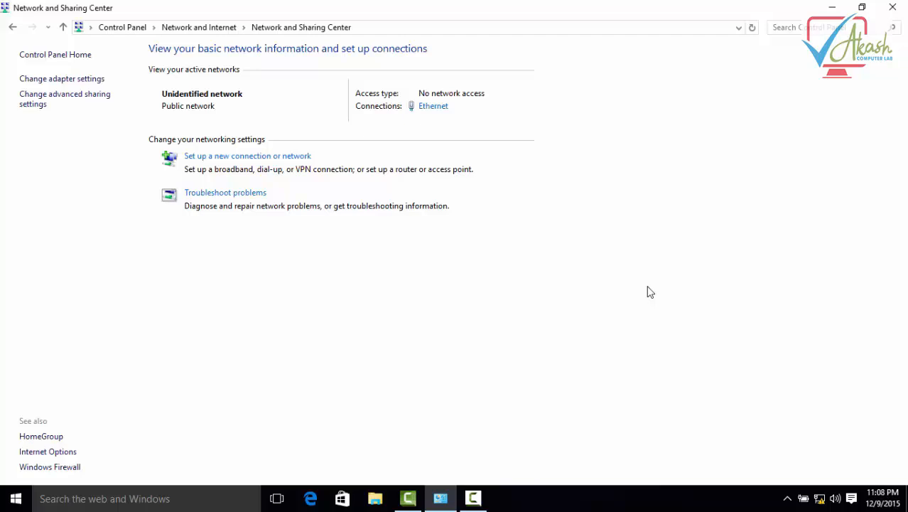
left_click(63, 98)
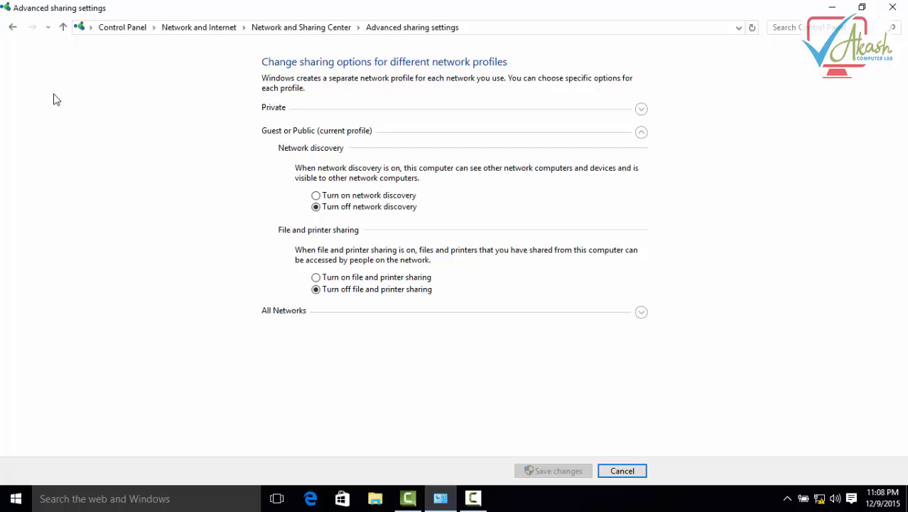
Turn on network discovery and file and printer sharing for the Guest or Public profile
left_click(643, 134)
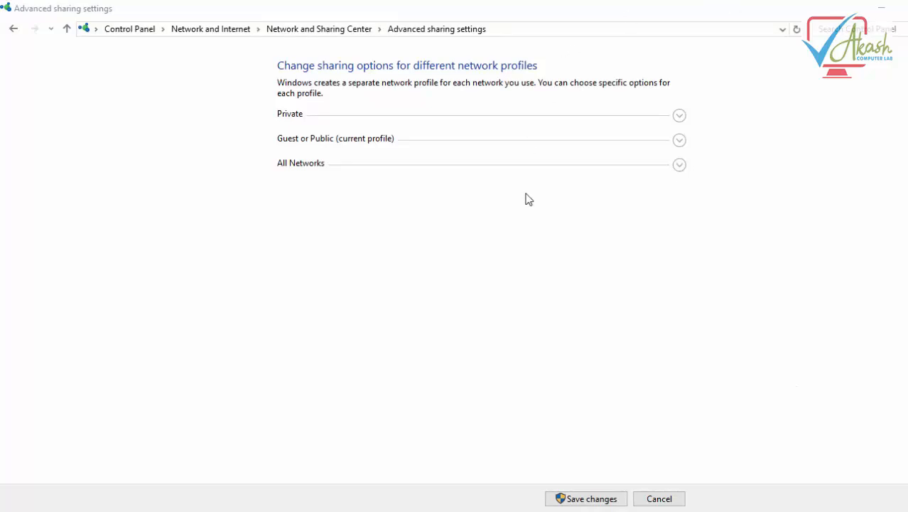
left_click(679, 140)
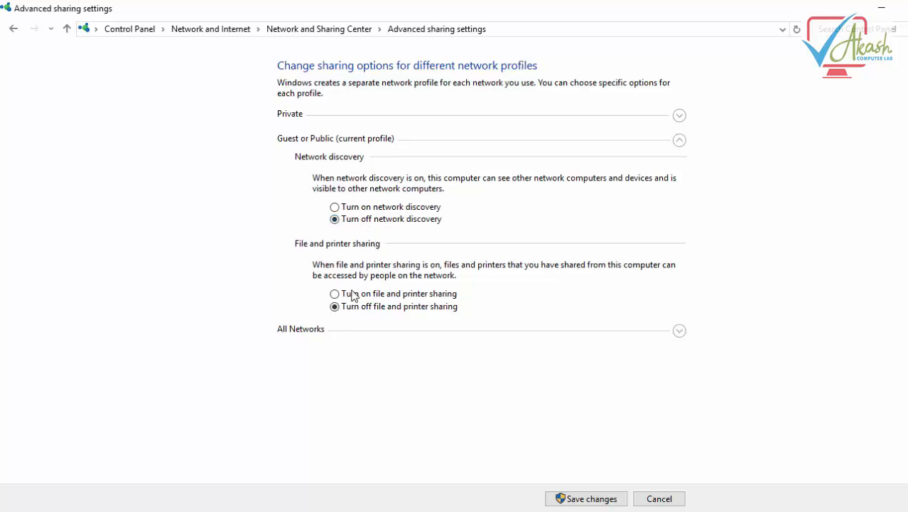
left_click(362, 207)
left_click(348, 296)
left_click(679, 141)
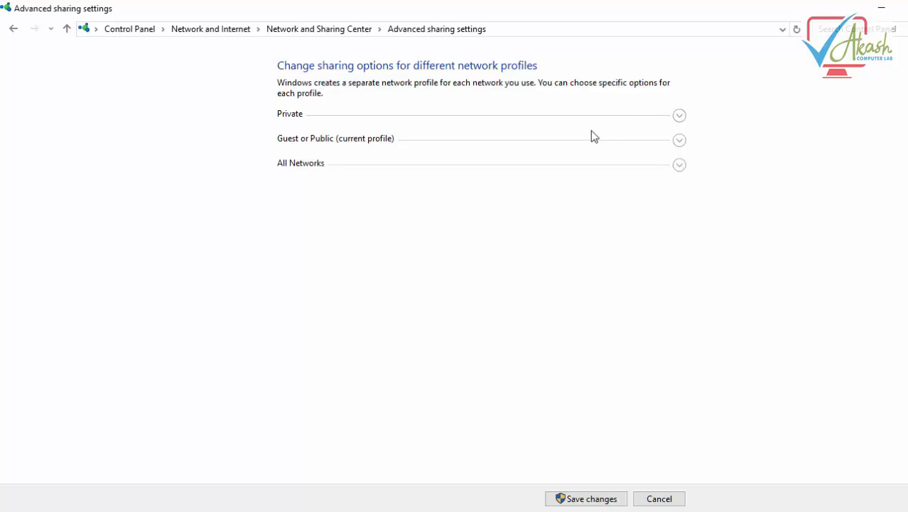
Turn off password protected sharing for All Networks, save the changes and close the Network and Sharing Center
left_click(679, 116)
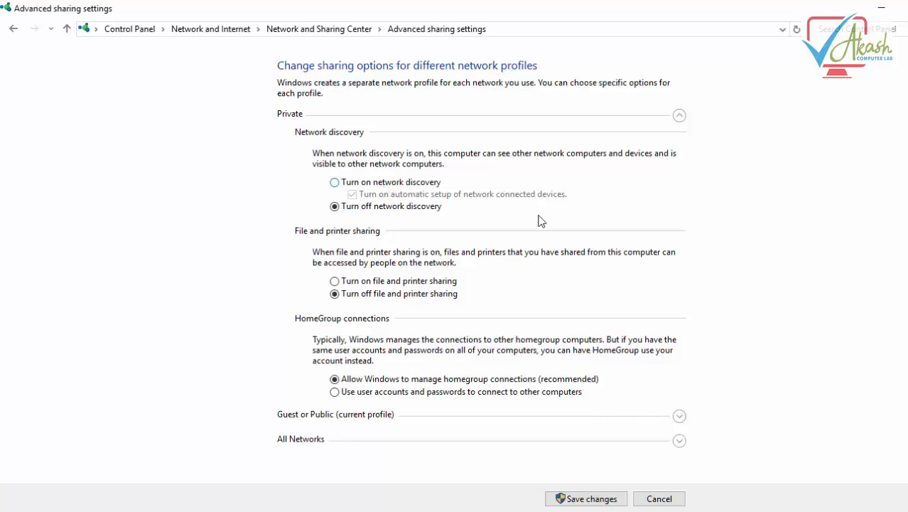
left_click(679, 117)
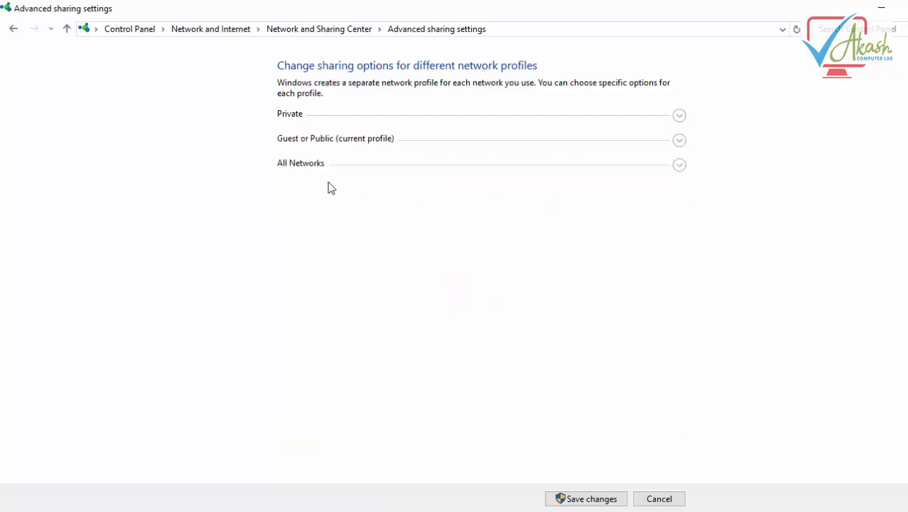
left_click(679, 165)
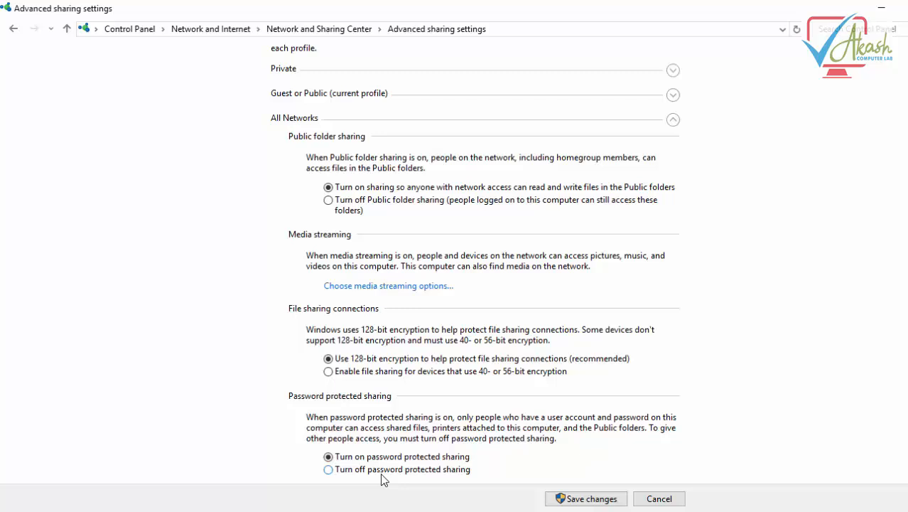
left_click(360, 471)
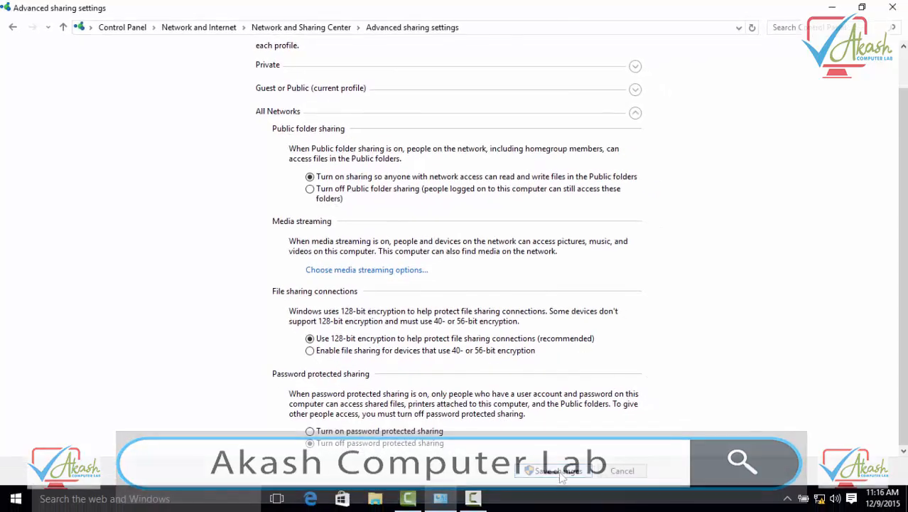
left_click(558, 472)
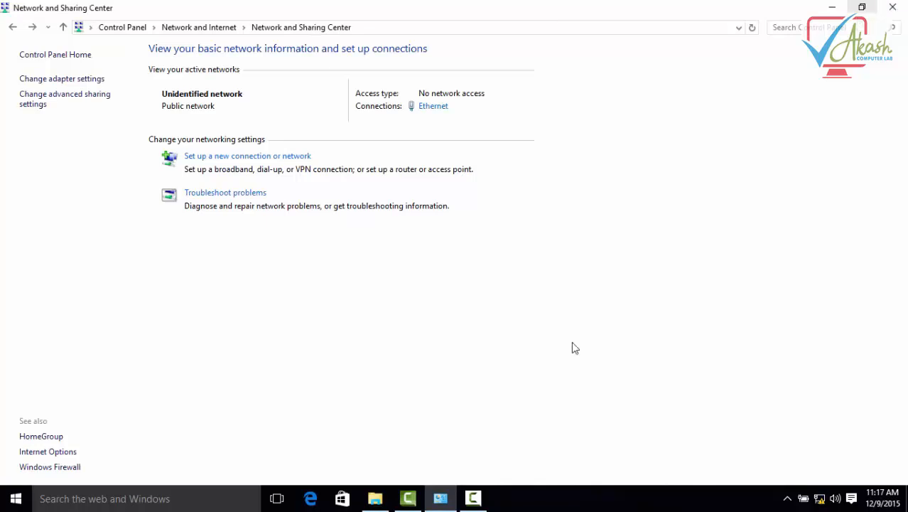
left_click(892, 8)
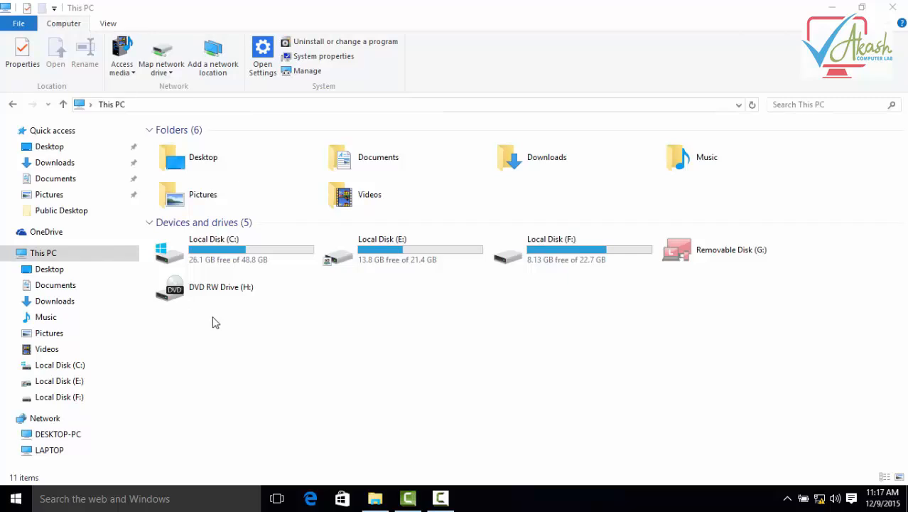
Browse the network to DESKTOP-PC and open the Public folder inside its shared Users folder
left_click(49, 423)
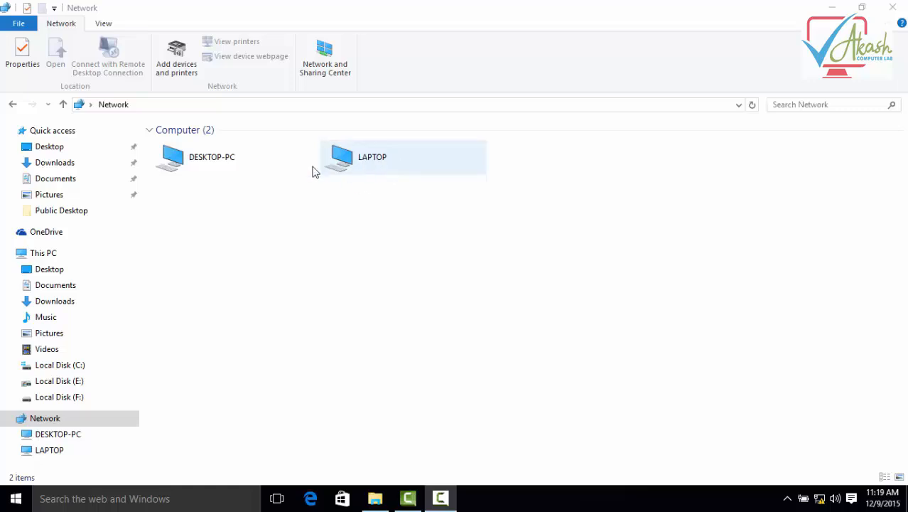
left_click(183, 163)
double_click(183, 163)
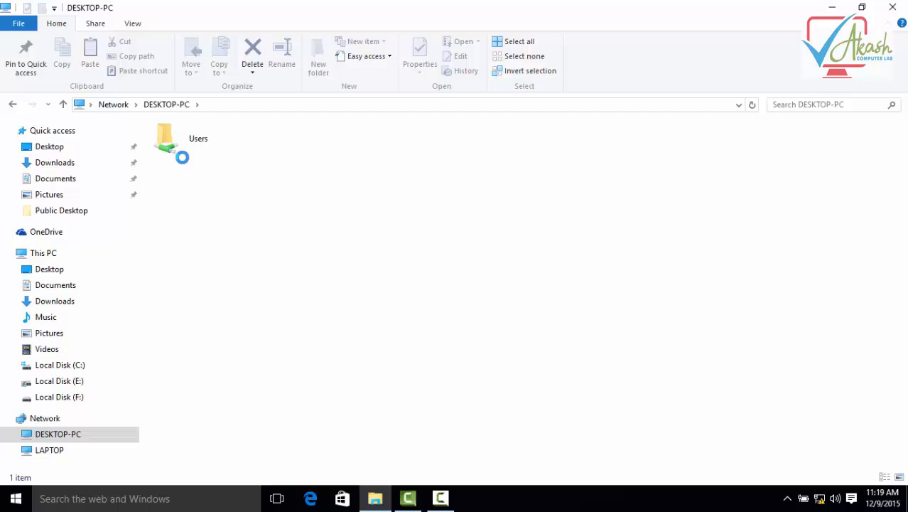
double_click(183, 151)
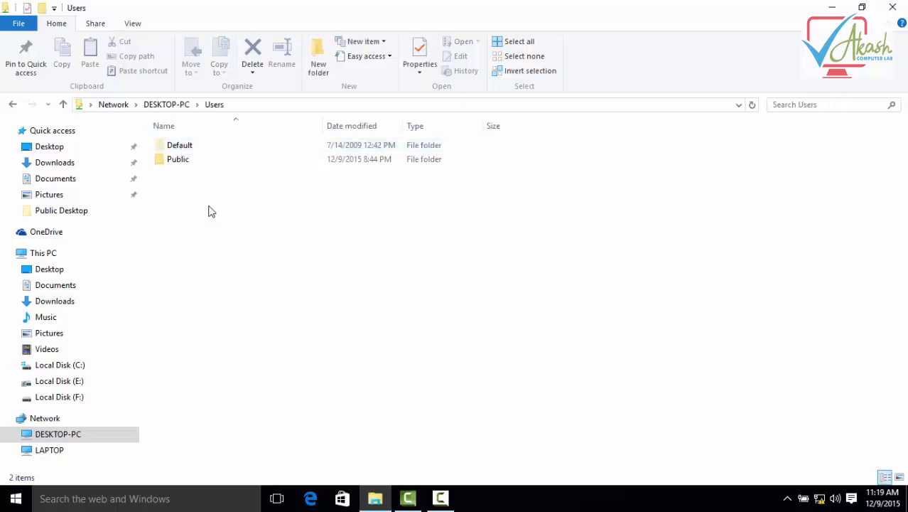
double_click(187, 162)
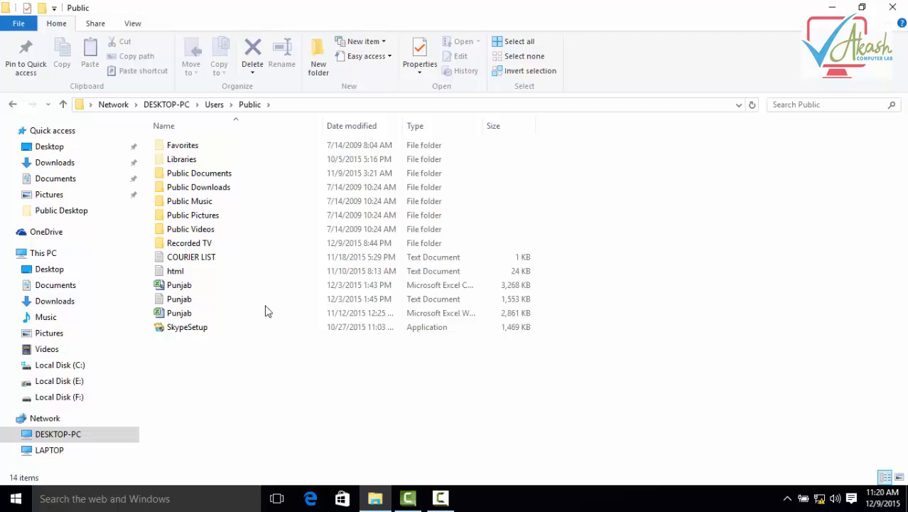
Copy the file JAN DATA FILE from the local Documents folder
left_click(66, 184)
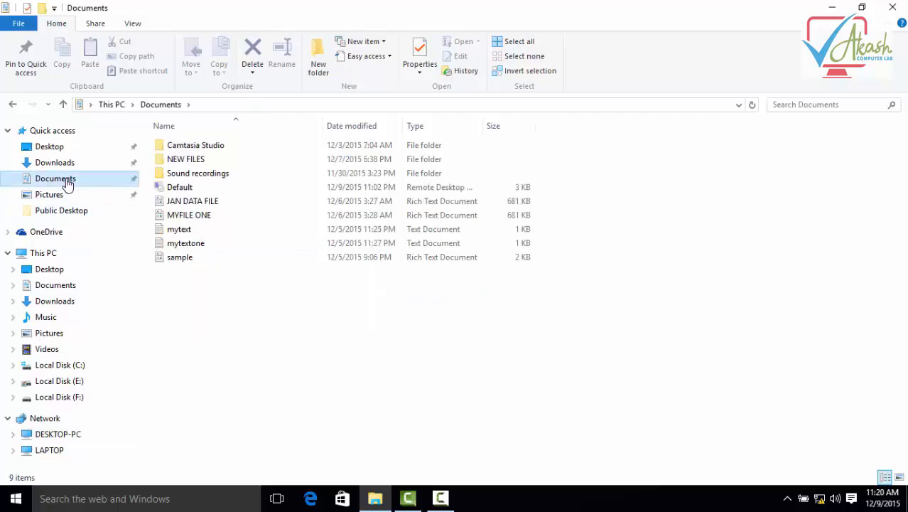
left_click(169, 202)
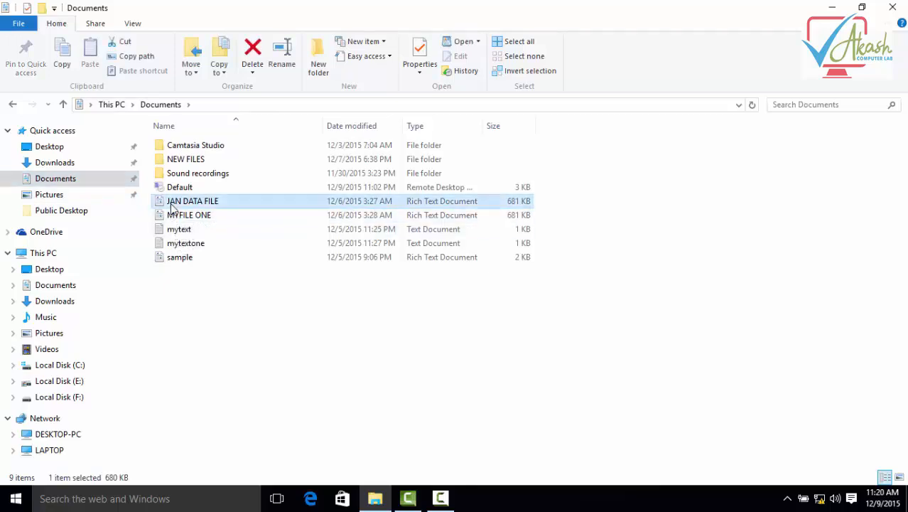
right_click(170, 204)
left_click(203, 333)
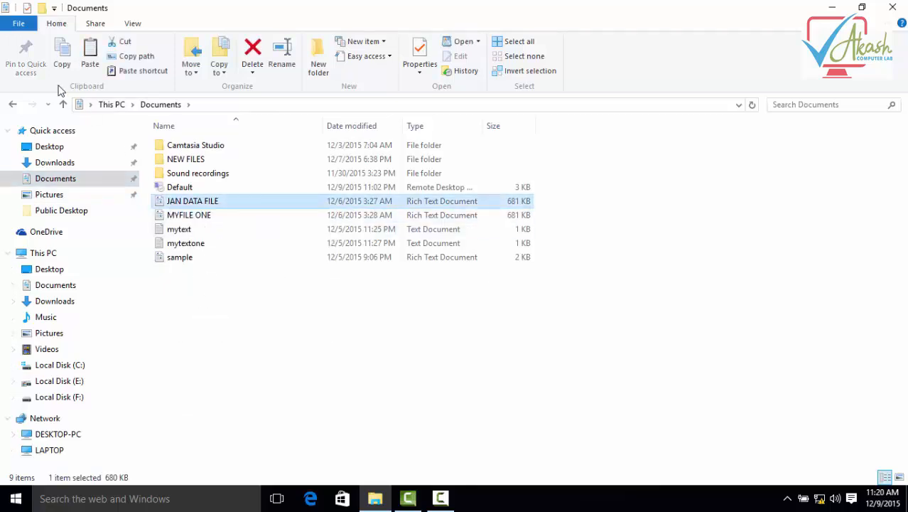
Return to the Public folder on DESKTOP-PC and paste the copied file into Public Documents
left_click(12, 106)
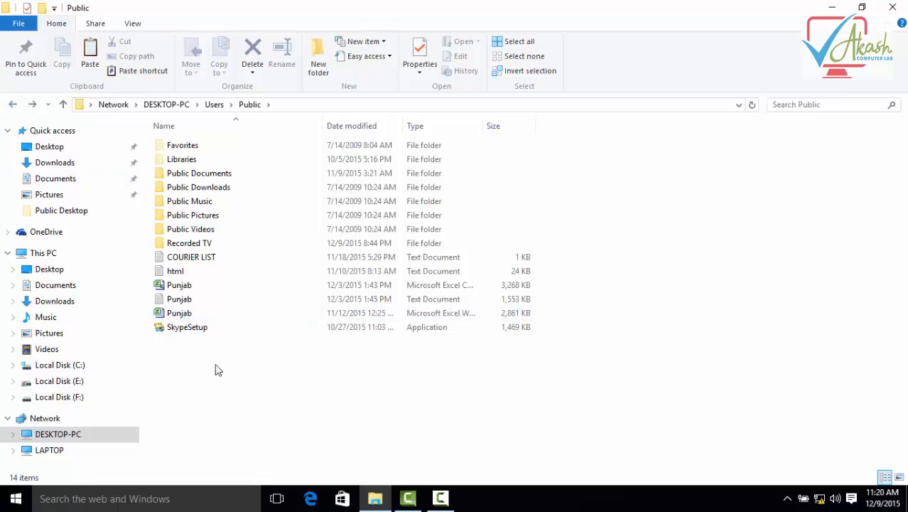
double_click(209, 175)
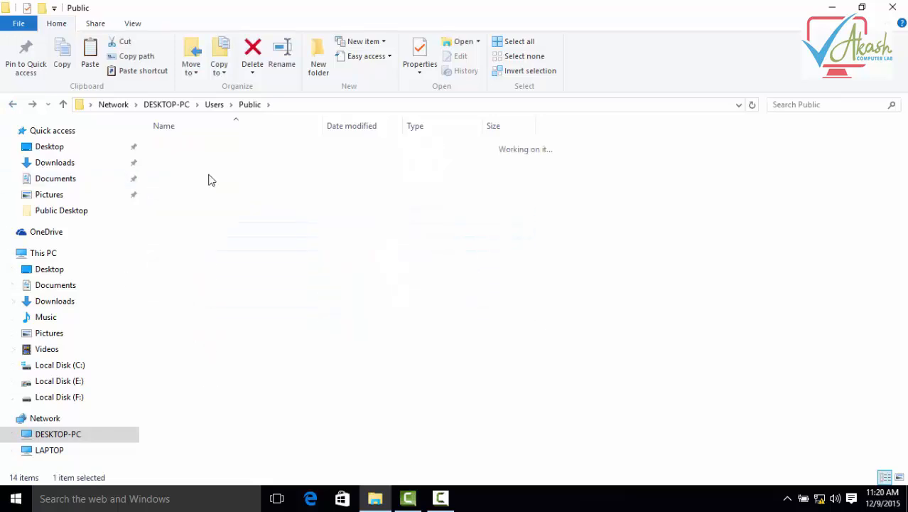
right_click(200, 184)
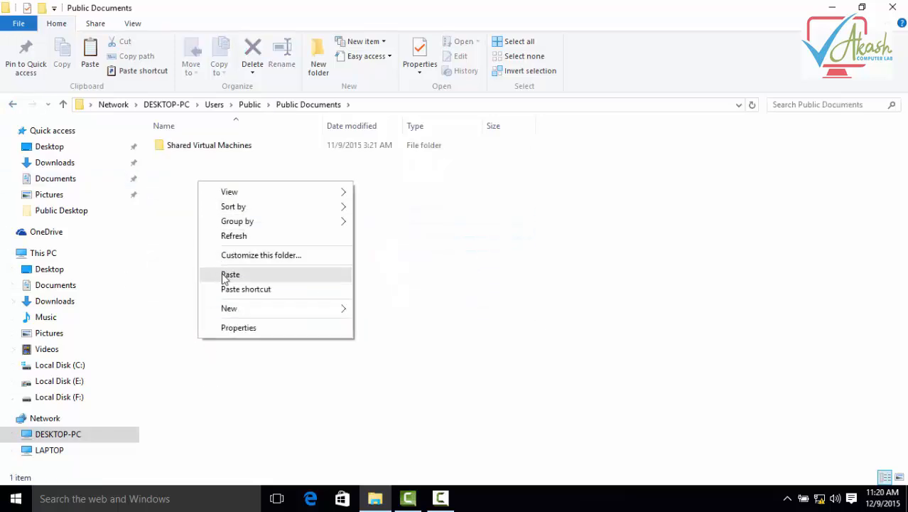
left_click(226, 275)
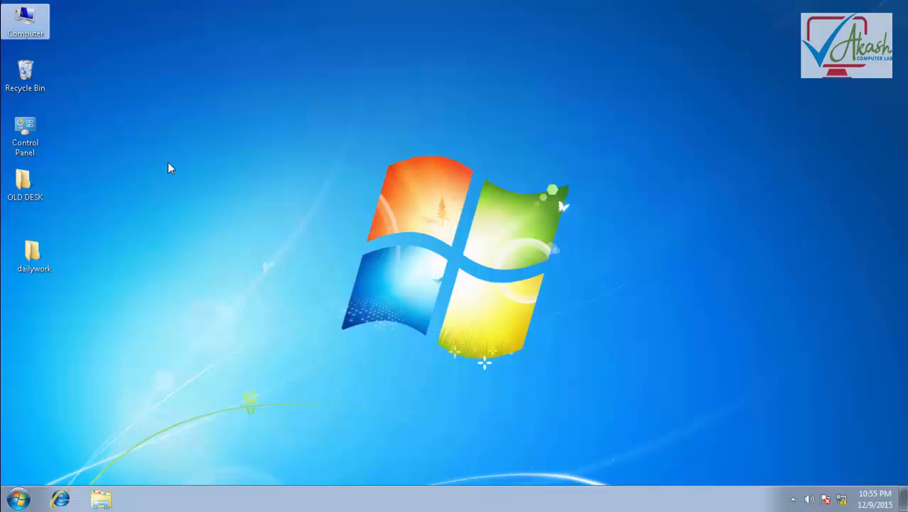
On the Windows 7 machine DESKTOP-PC, review the advanced sharing settings of its network, then cancel and close the window
double_click(36, 21)
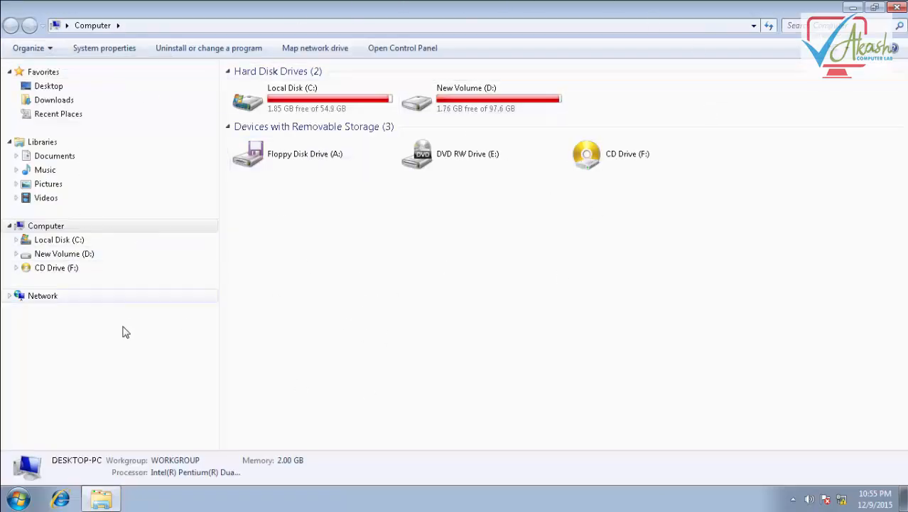
left_click(42, 298)
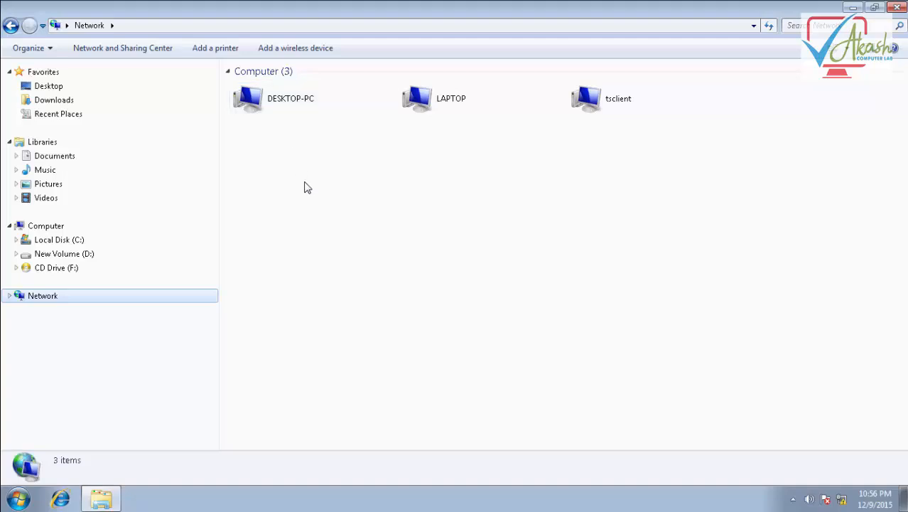
left_click(122, 47)
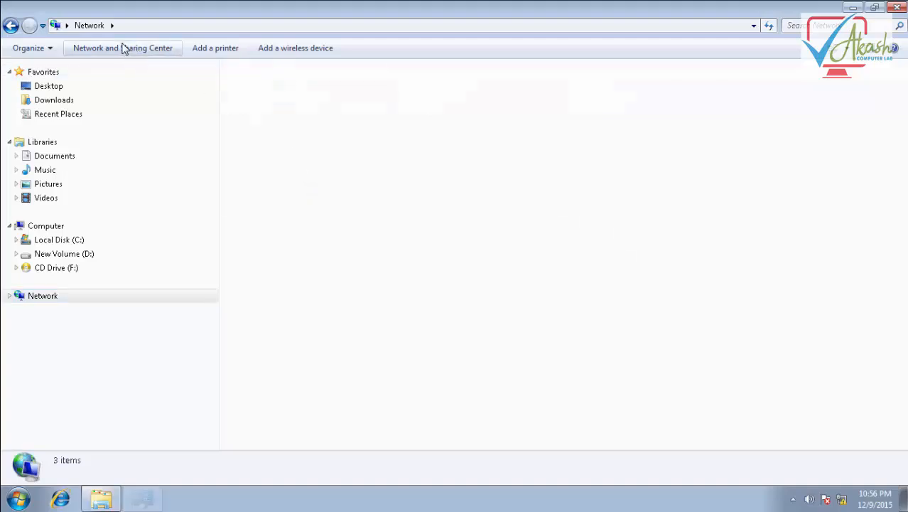
left_click(79, 97)
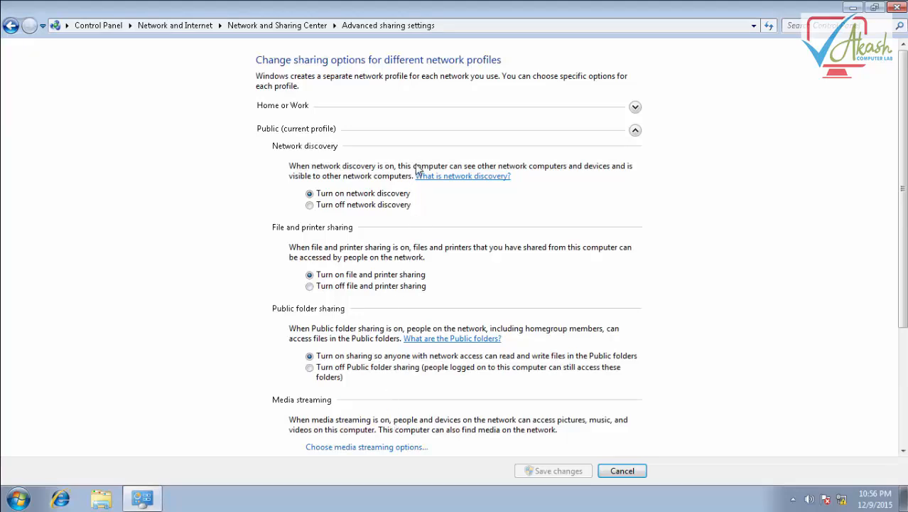
left_click(636, 473)
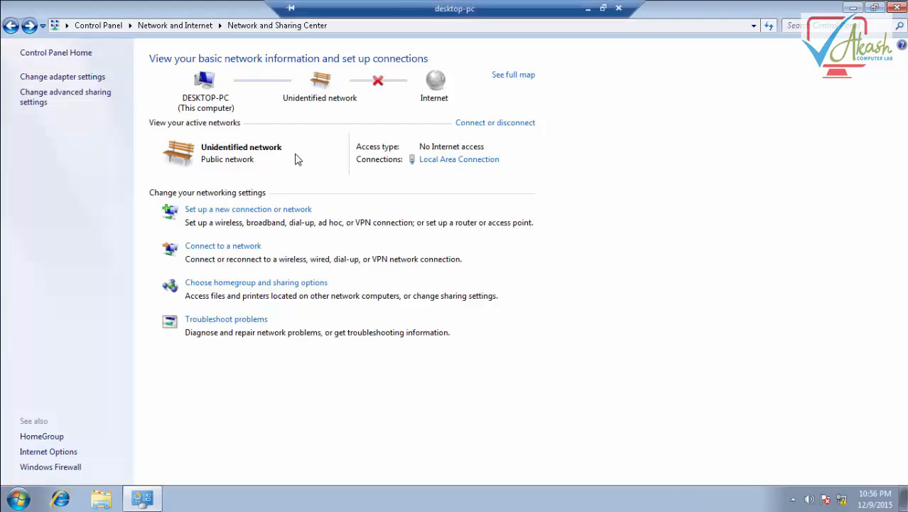
left_click(896, 8)
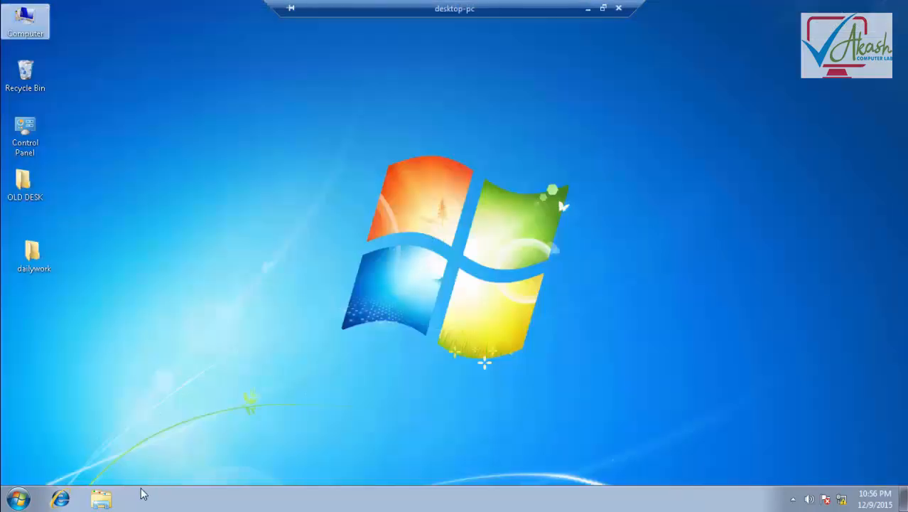
Browse the network to DESKTOP-PC, open its Users and Public folders, and check Public Documents for the shared JAN DATA FILE
double_click(32, 25)
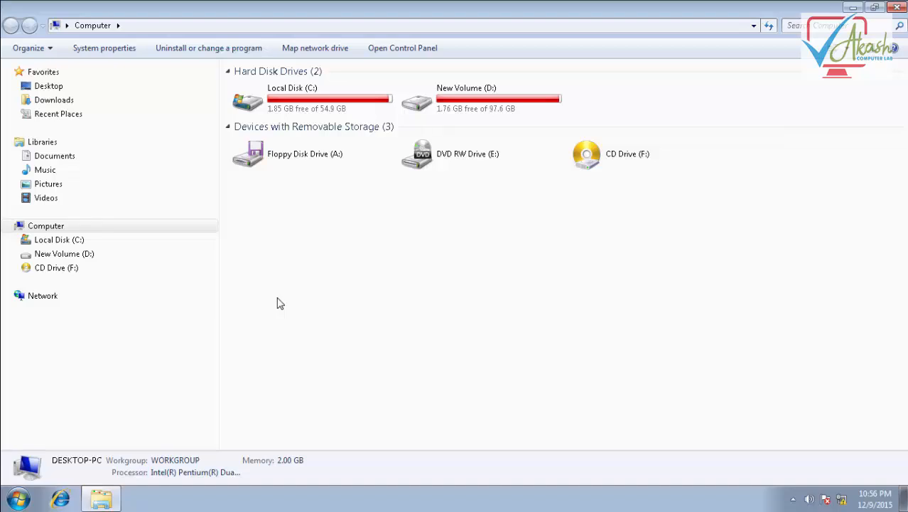
left_click(54, 299)
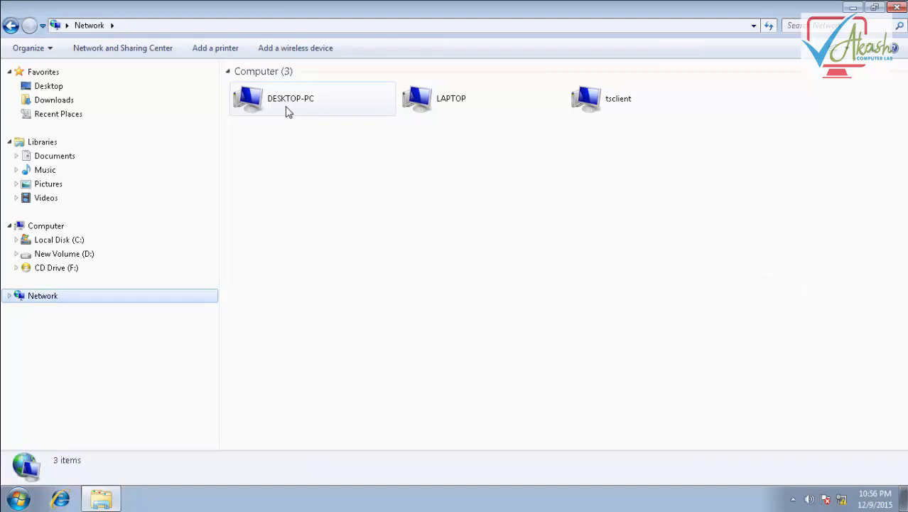
double_click(255, 102)
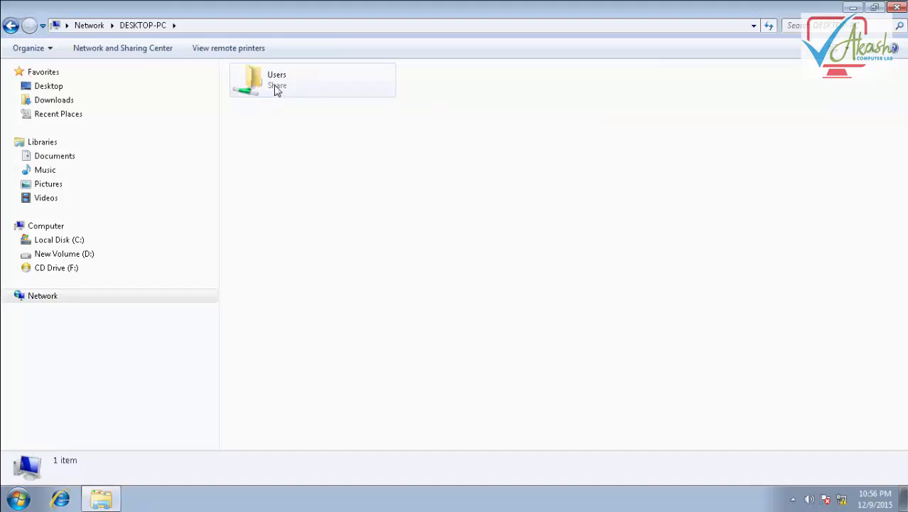
double_click(276, 89)
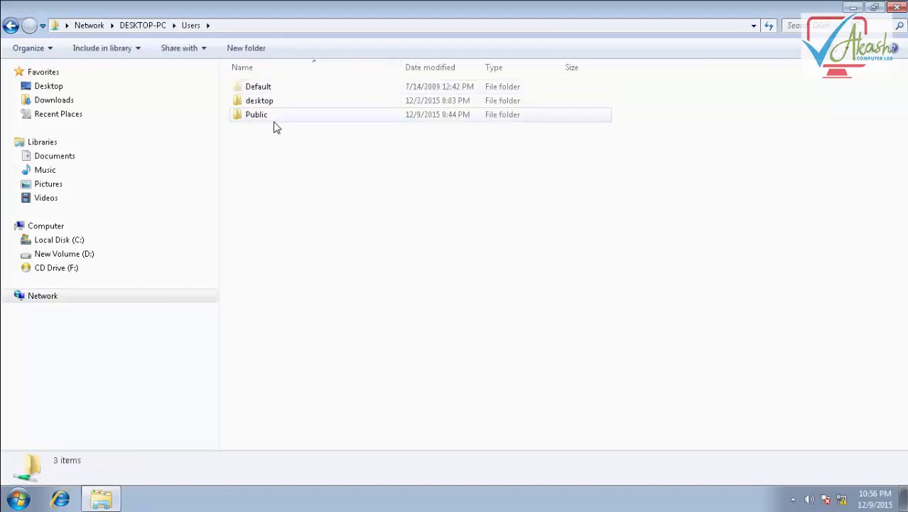
double_click(276, 120)
double_click(290, 132)
left_click(250, 100)
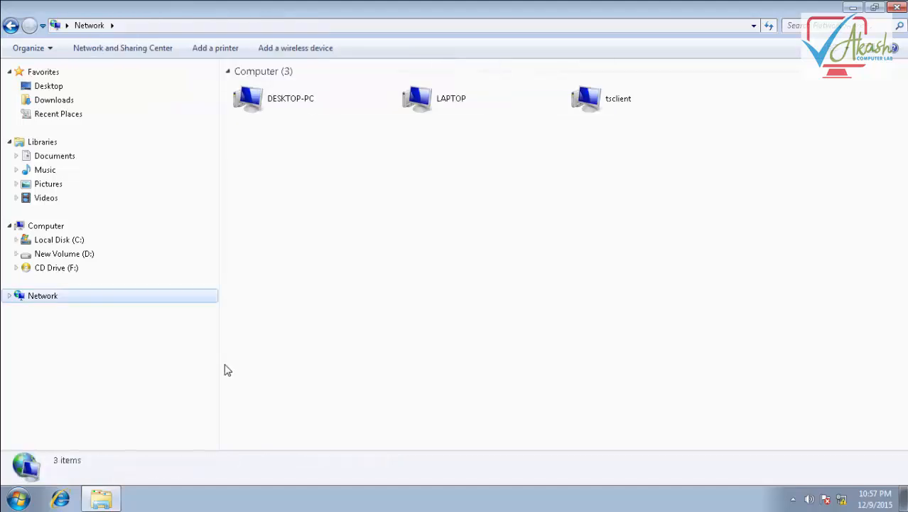
Copy the image img023 from the Pictures library on the Windows 7 machine
left_click(51, 184)
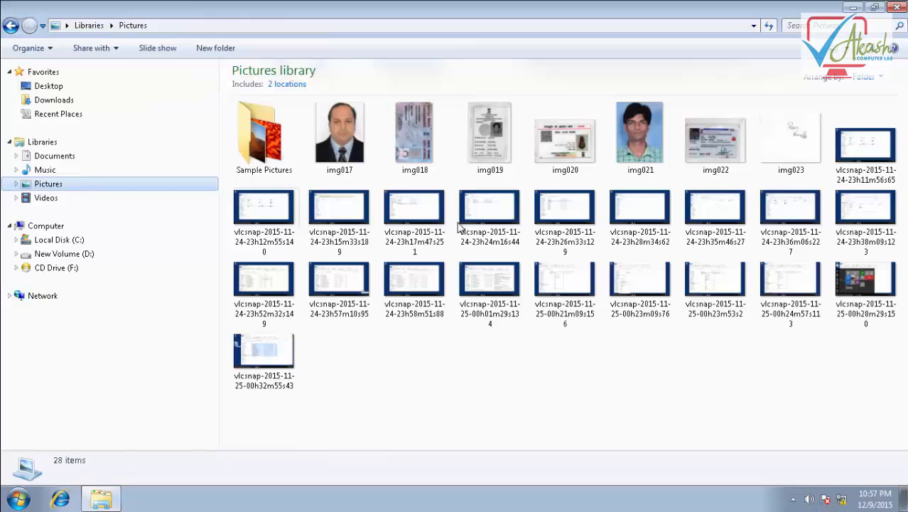
left_click(789, 148)
right_click(789, 149)
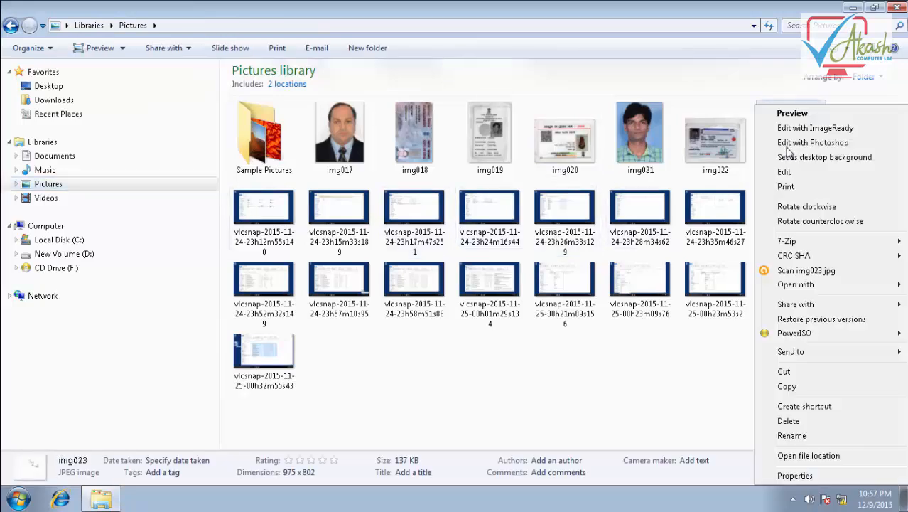
left_click(774, 389)
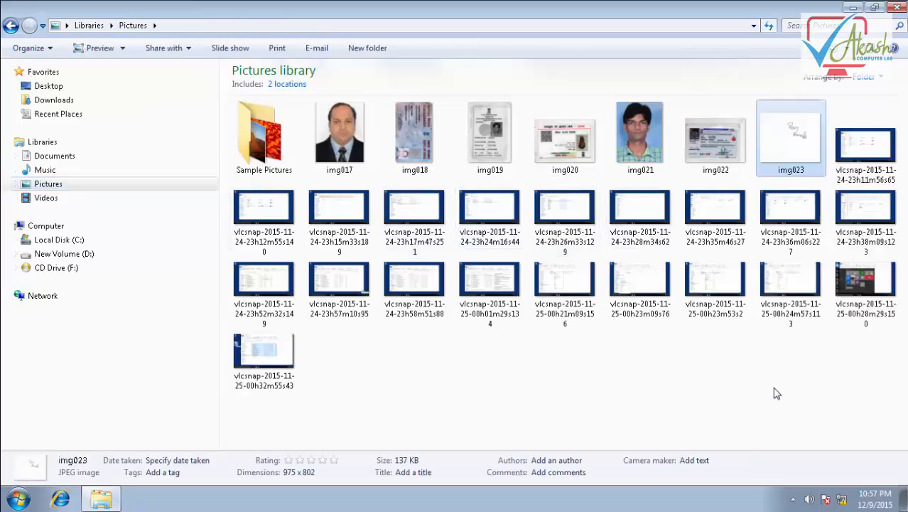
Paste the copied image into Public Documents under Users > Public on the network computer LAPTOP, and close the window
left_click(35, 297)
double_click(452, 106)
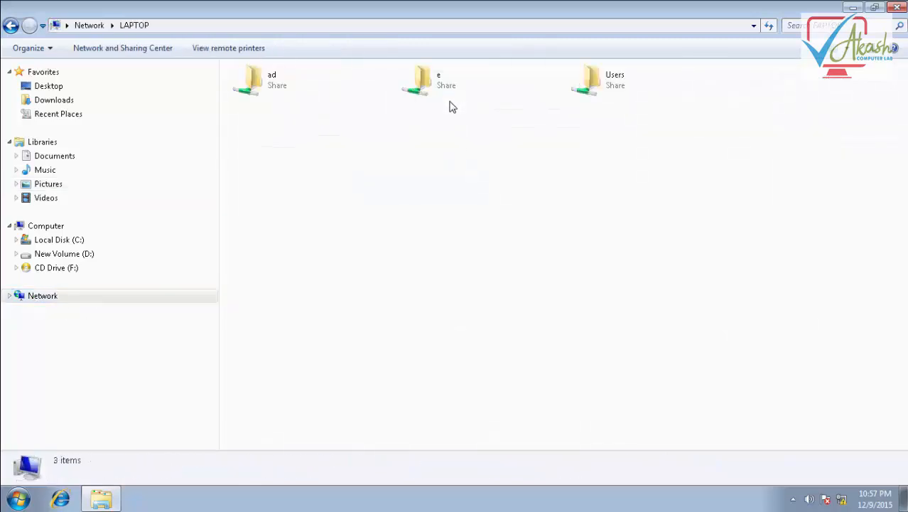
double_click(612, 78)
double_click(277, 101)
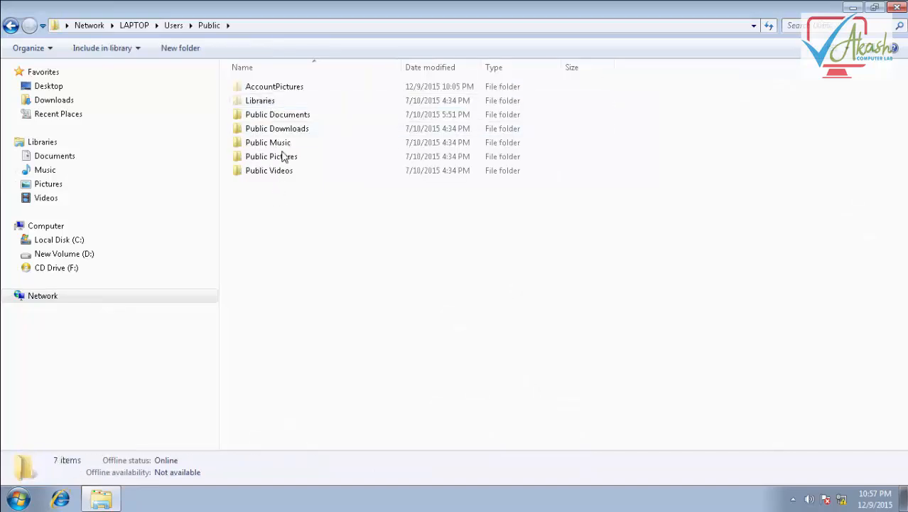
double_click(284, 116)
right_click(357, 190)
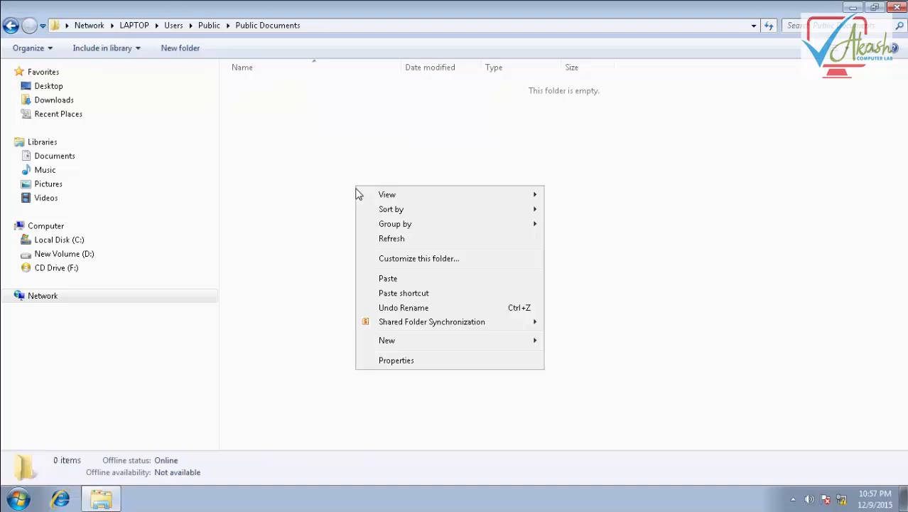
left_click(393, 279)
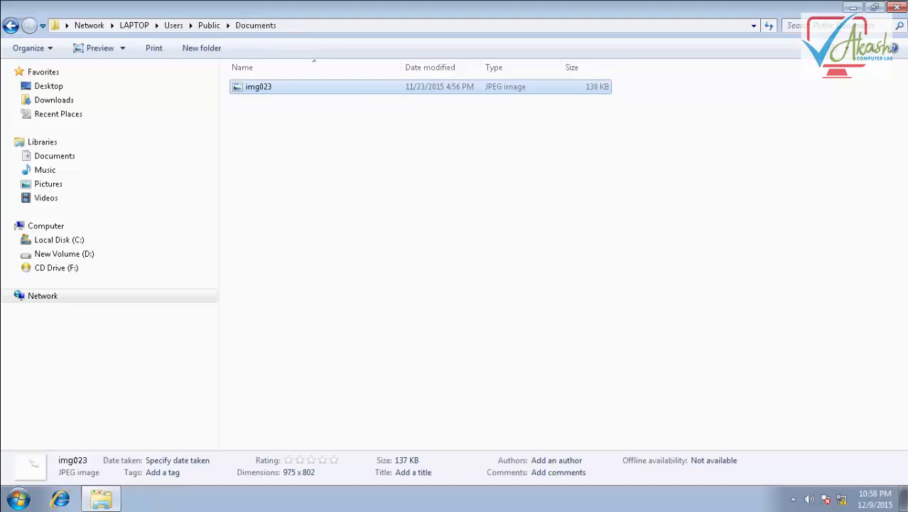
left_click(896, 7)
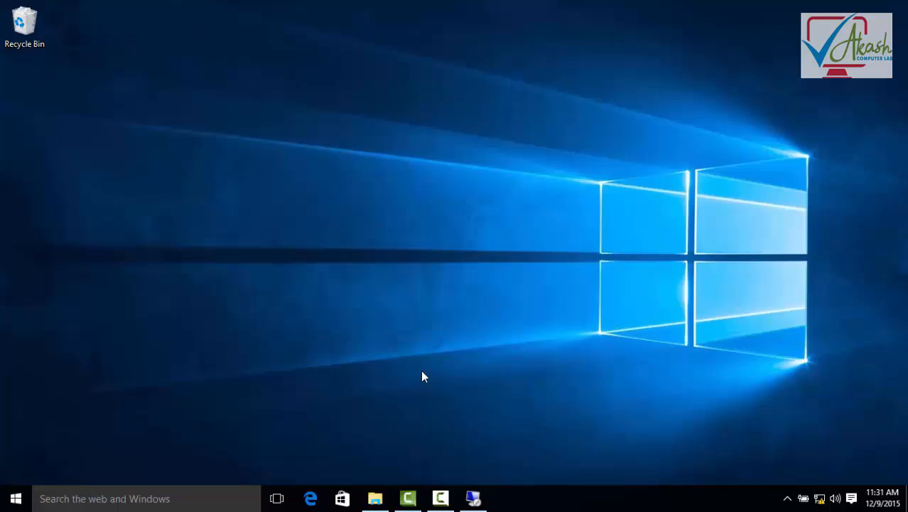
On the Windows 10 machine, browse the network to LAPTOP and open Public Documents inside its Users > Public folder
left_click(370, 499)
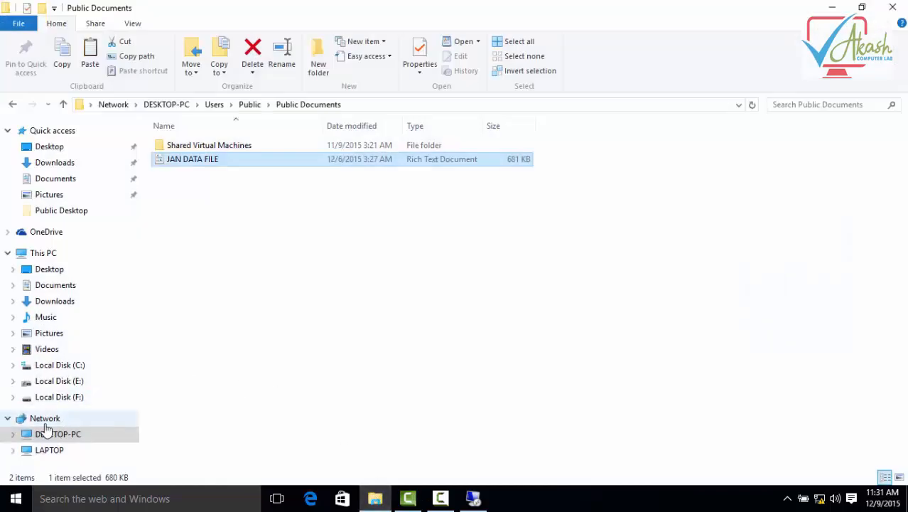
left_click(44, 420)
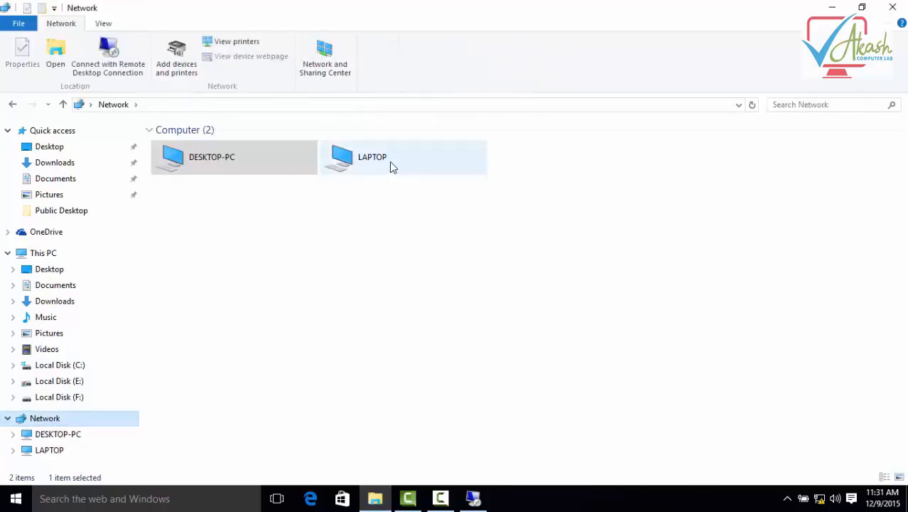
double_click(389, 163)
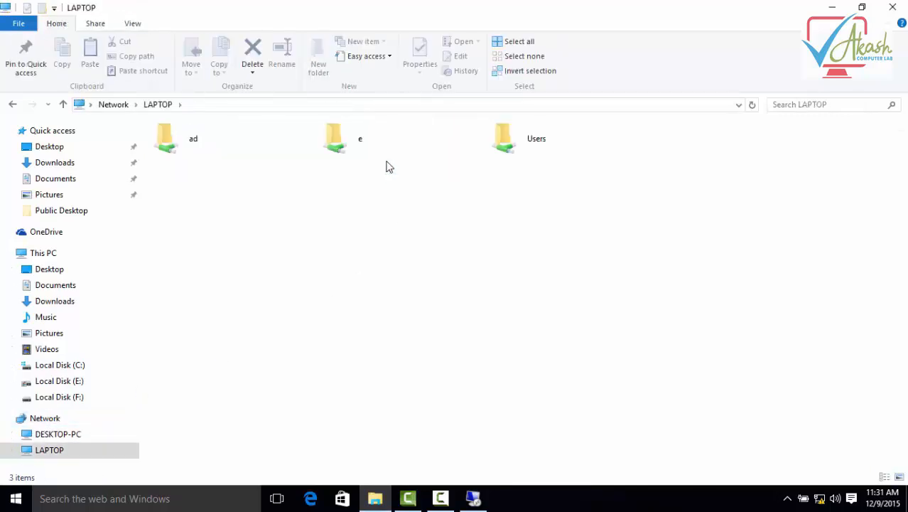
double_click(518, 140)
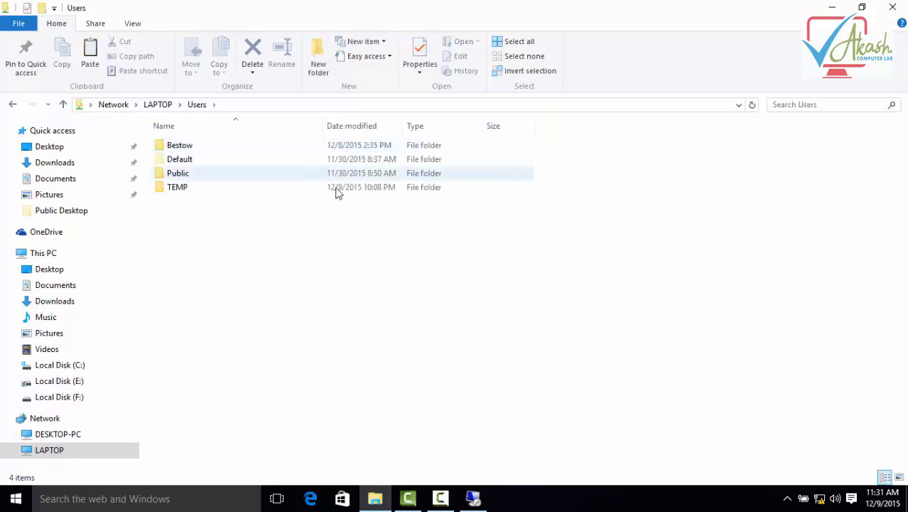
double_click(181, 174)
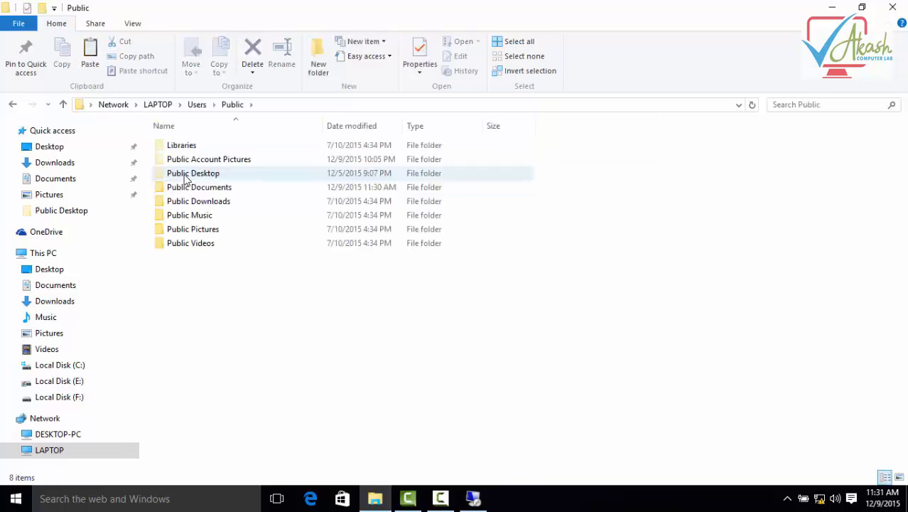
double_click(209, 189)
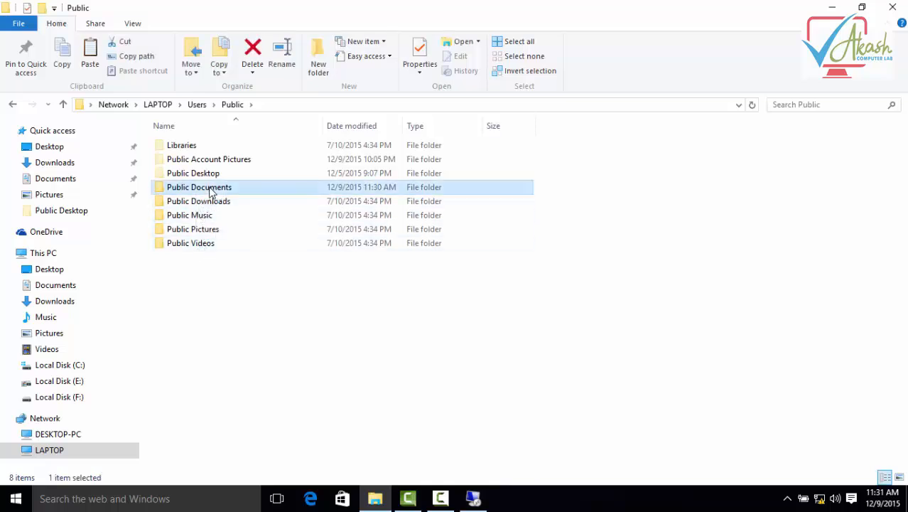
Copy img023 from LAPTOP's Public Documents, minimize the folder window, and paste the image onto the Windows 10 desktop
left_click(193, 146)
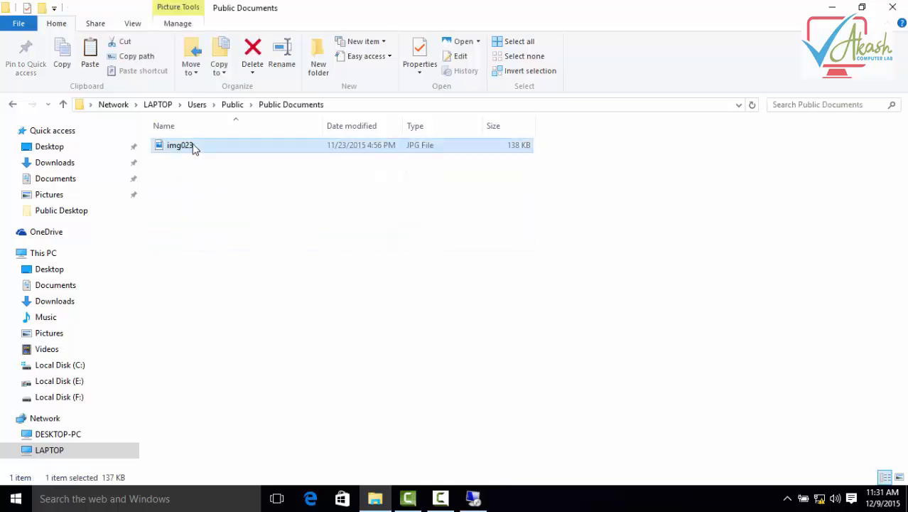
right_click(193, 146)
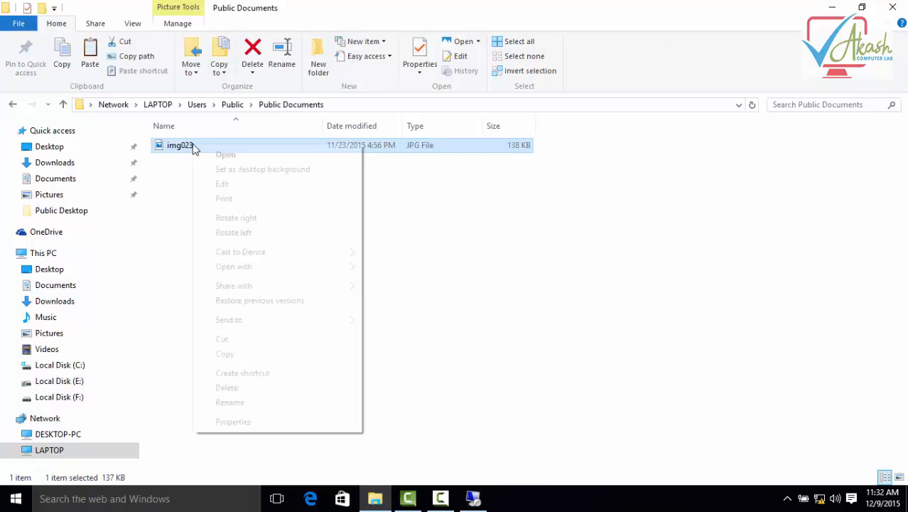
left_click(225, 354)
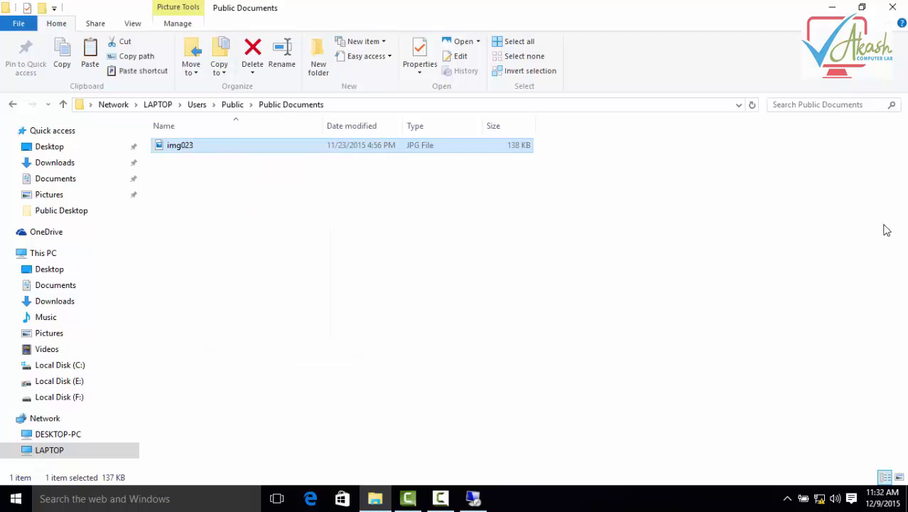
left_click(831, 8)
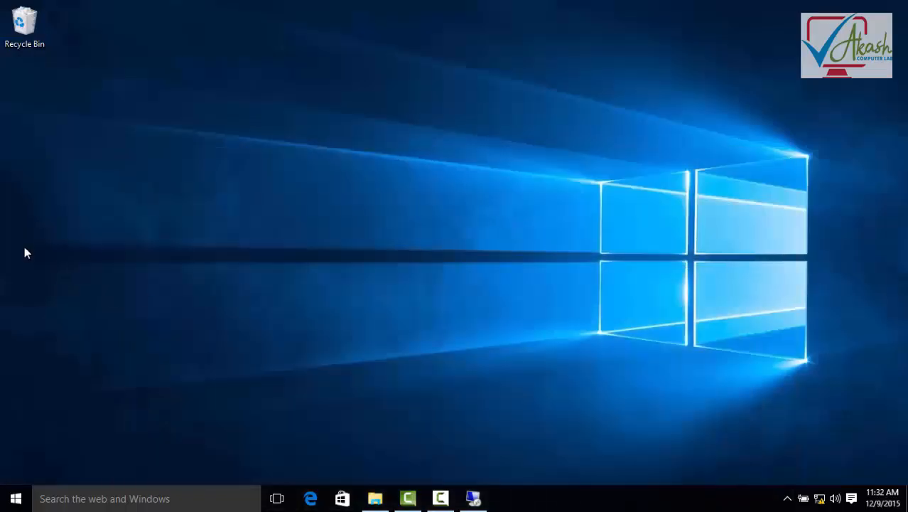
right_click(25, 246)
left_click(57, 307)
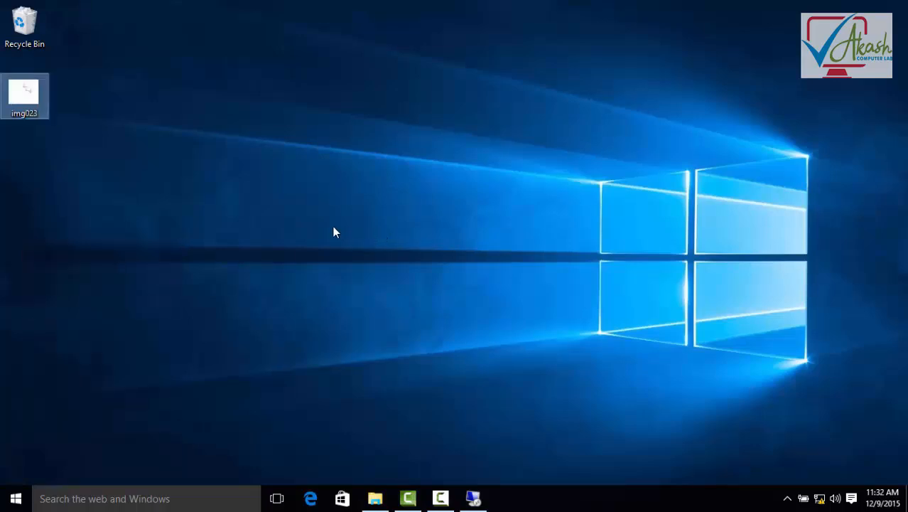